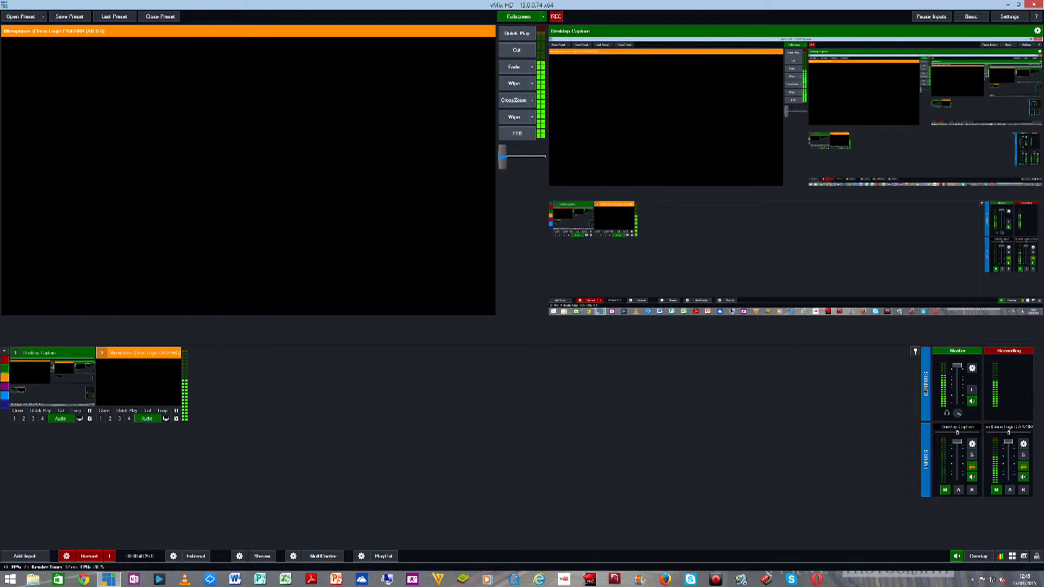
# - Add the recently used video file WD0157 (2014_07_15 17_16_34 UTC).wmv as a new video input
pyautogui.click(25, 556)
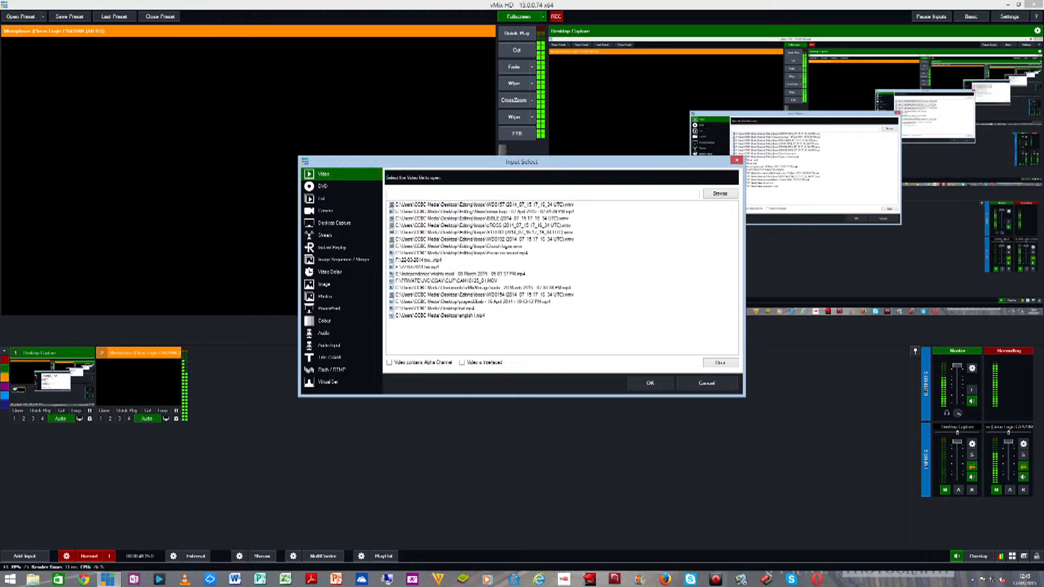
pyautogui.click(720, 193)
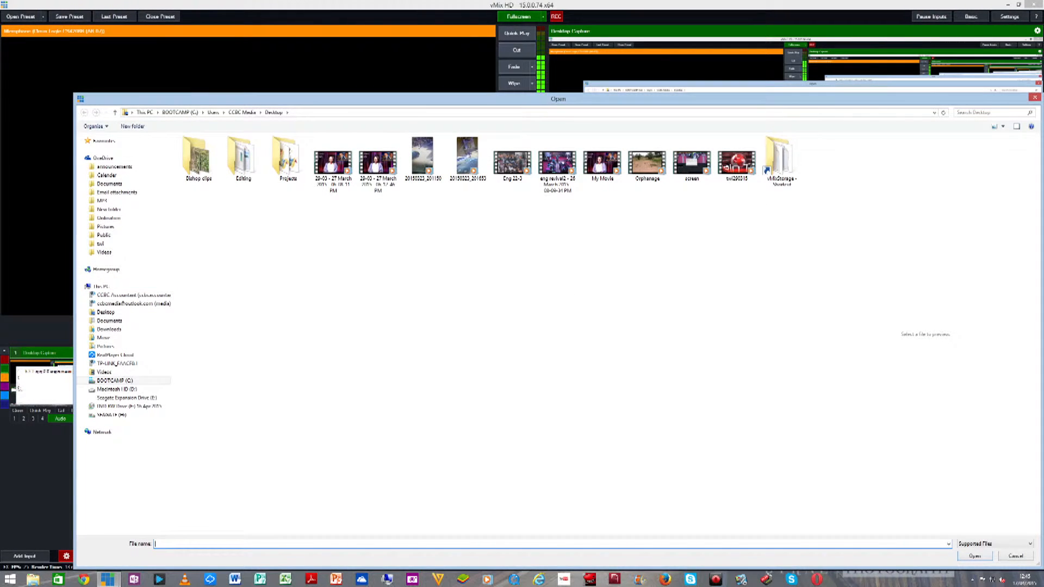
pyautogui.press('Escape')
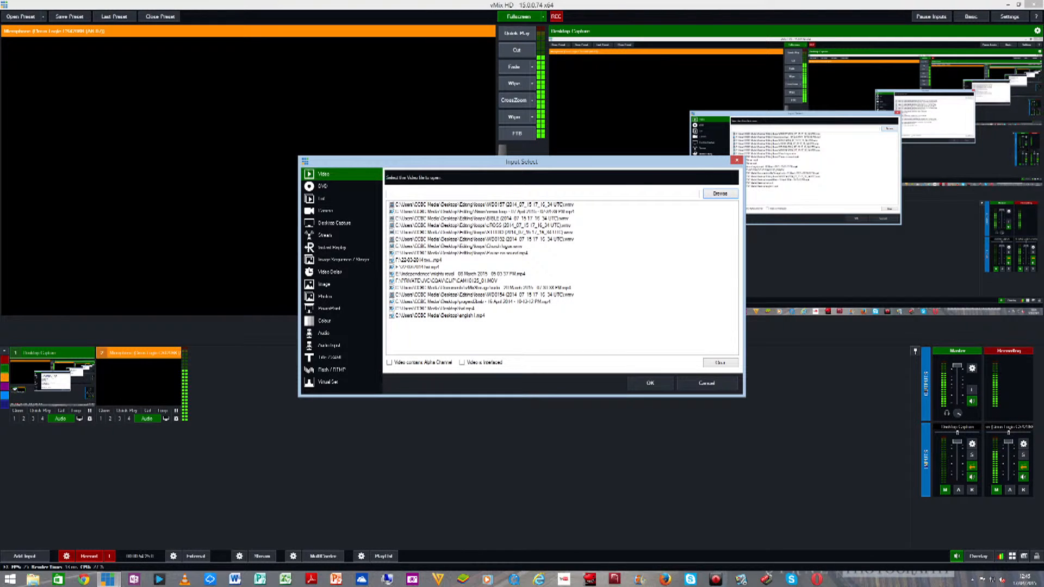
pyautogui.click(484, 205)
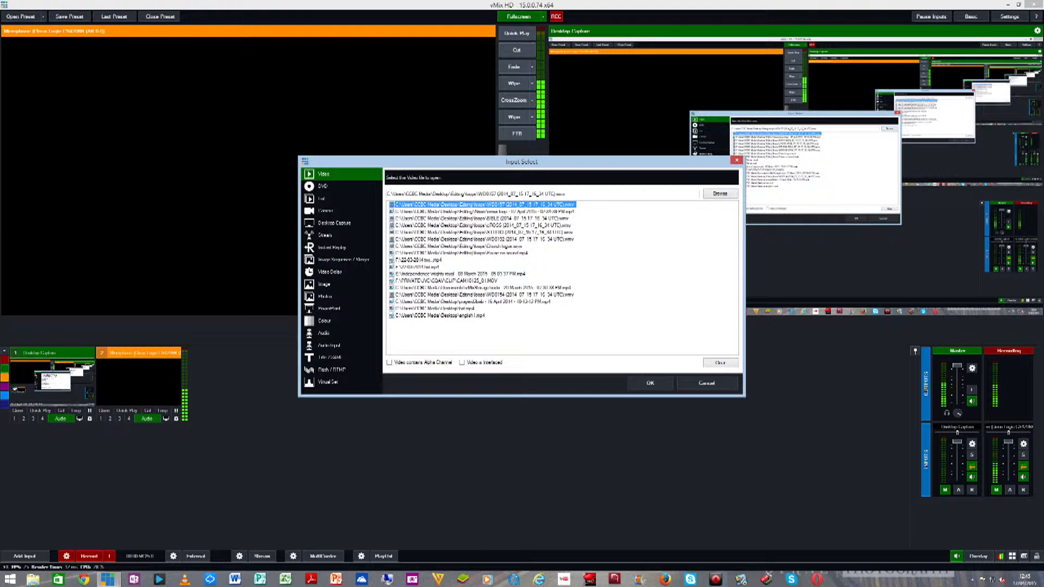
pyautogui.click(650, 383)
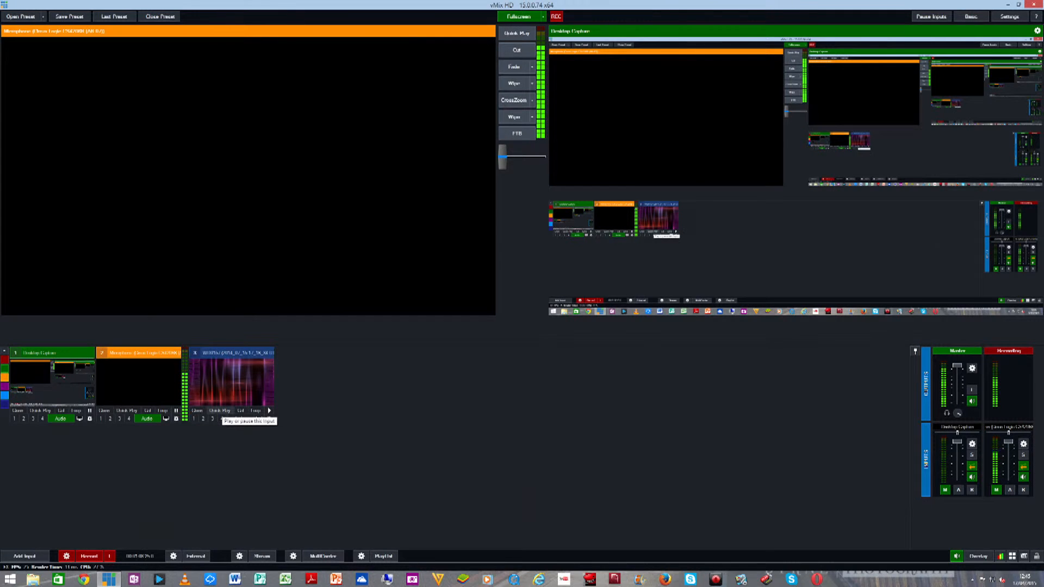
# - Put the WD0157 video input in preview and play it with looping turned on
pyautogui.click(229, 383)
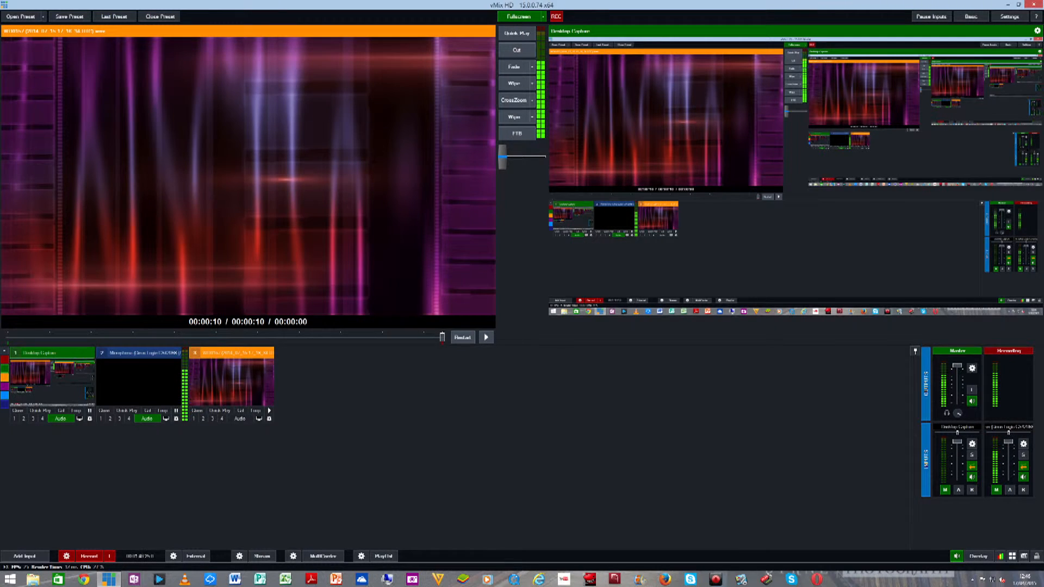
pyautogui.click(256, 411)
pyautogui.click(269, 410)
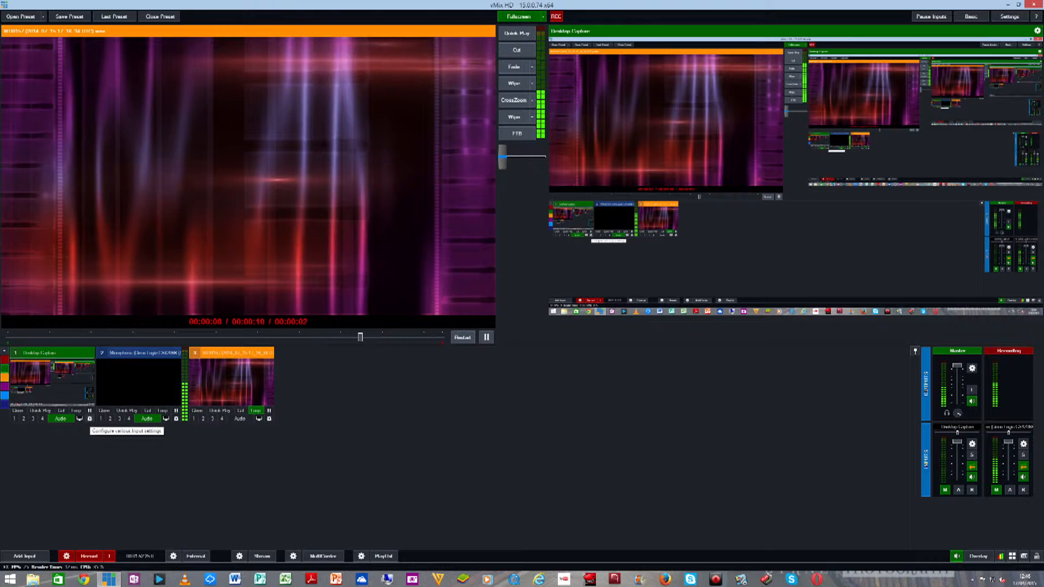
# - Open the Desktop Capture input's settings and review the Aspect Ratio and Mouse Click Action options, keeping Source and Preview
pyautogui.click(90, 419)
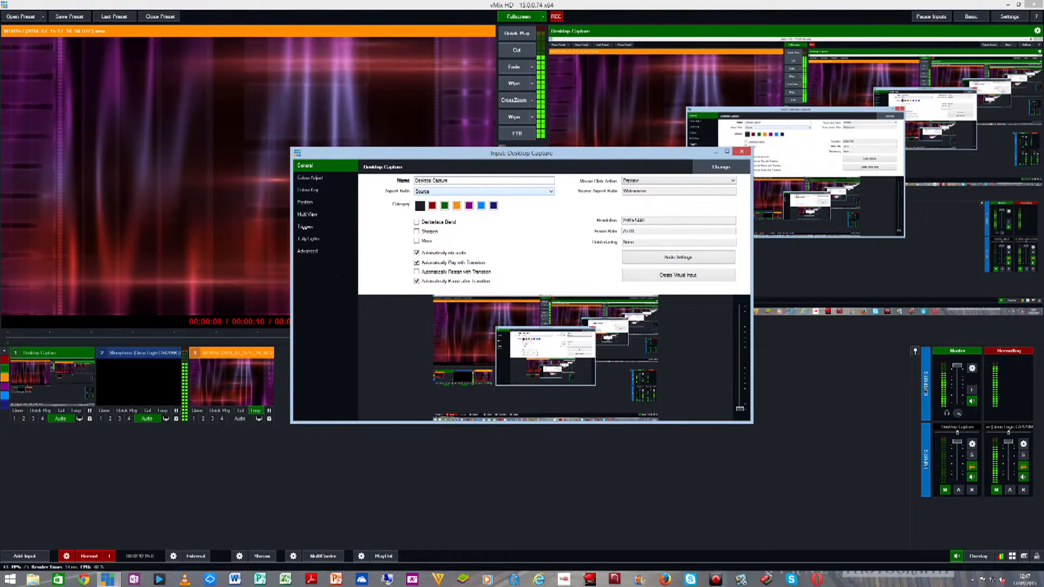
pyautogui.click(483, 191)
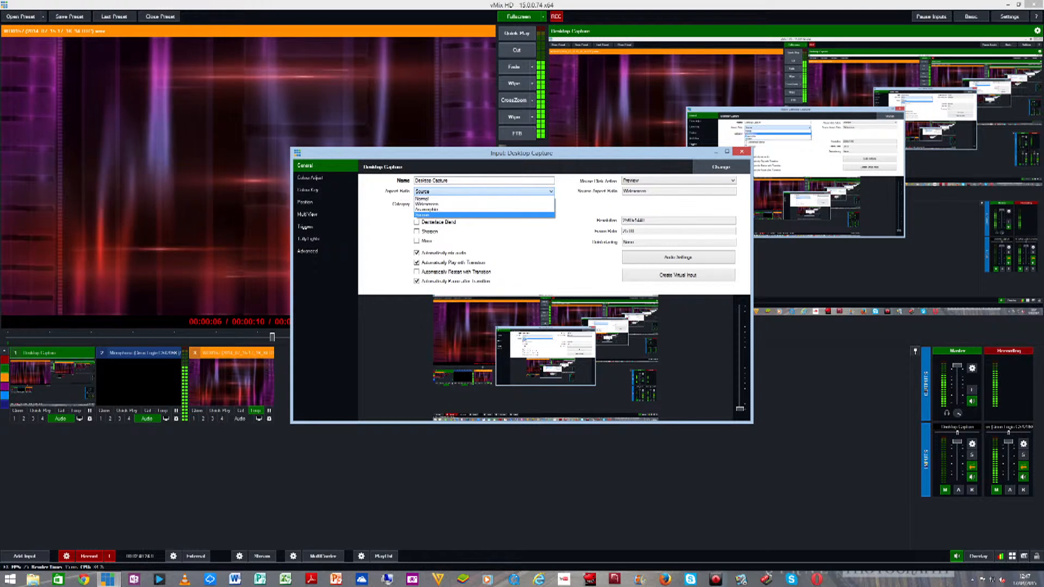
pyautogui.click(457, 215)
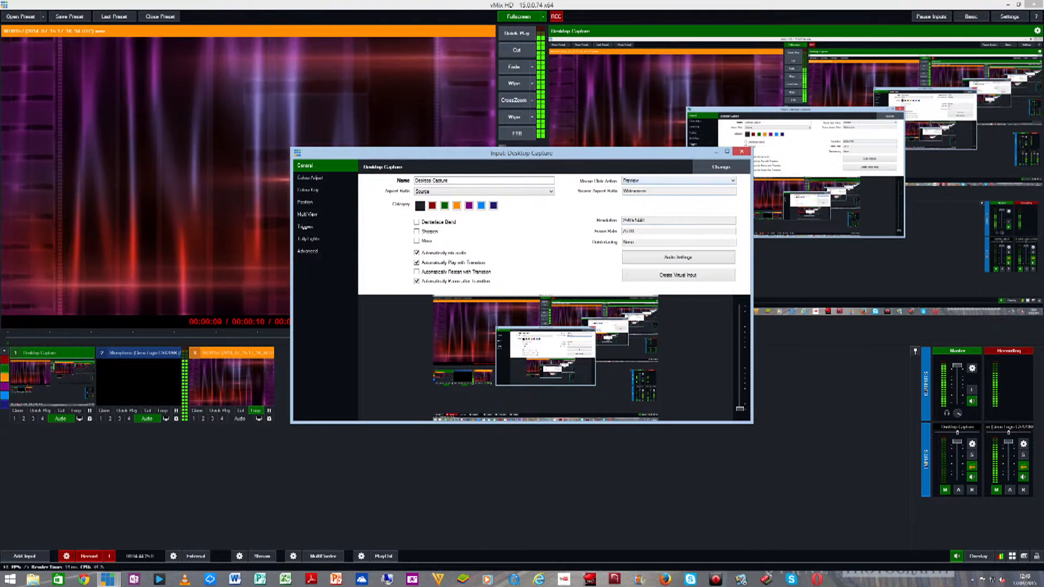
pyautogui.click(678, 180)
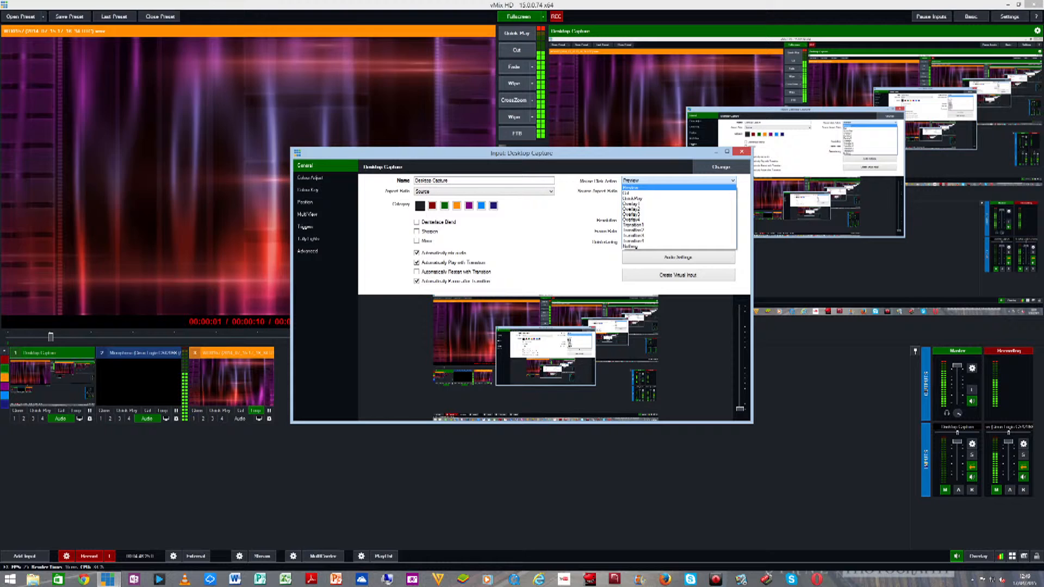
pyautogui.click(678, 180)
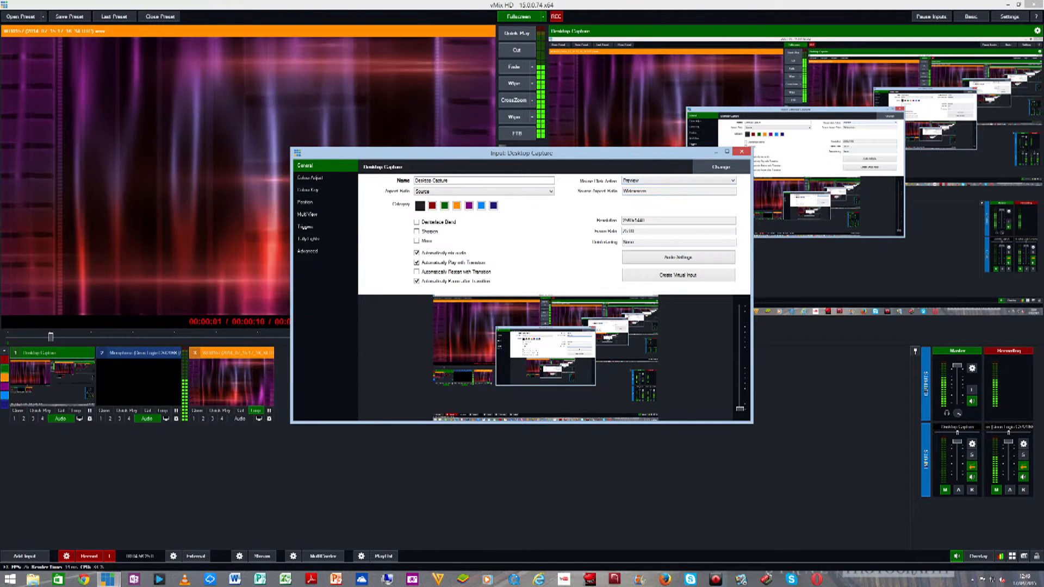
pyautogui.click(731, 180)
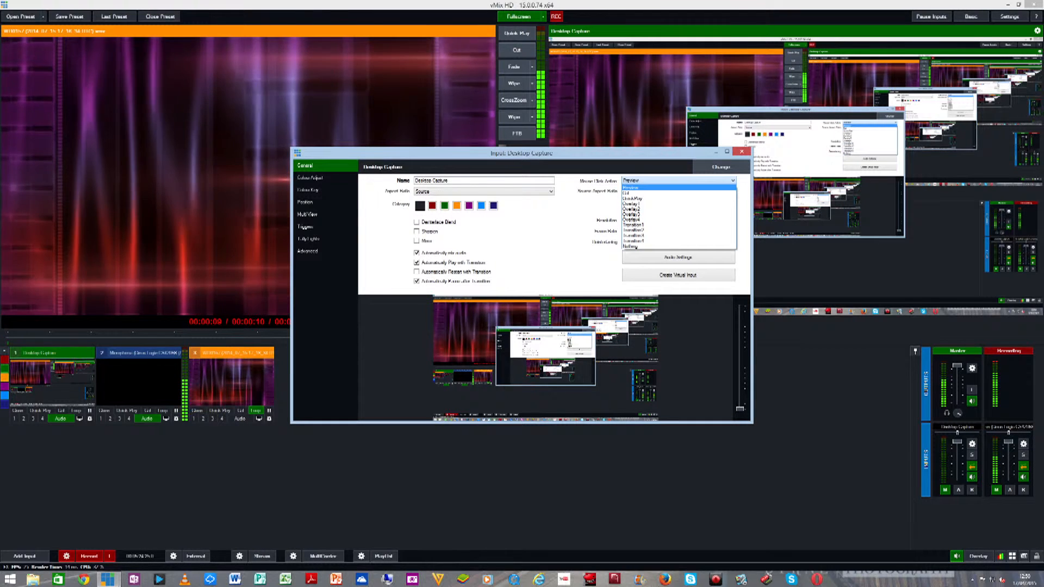
pyautogui.click(675, 187)
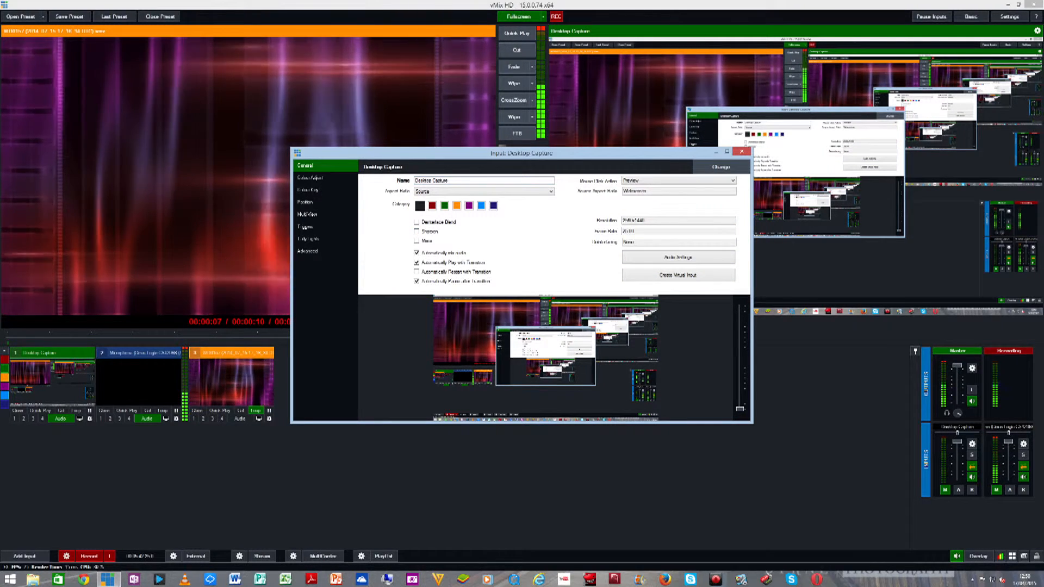
# - Enable the Desktop Capture input's colour key, sample the green of its output title bar, and apply Auto Chroma Key
pyautogui.click(311, 178)
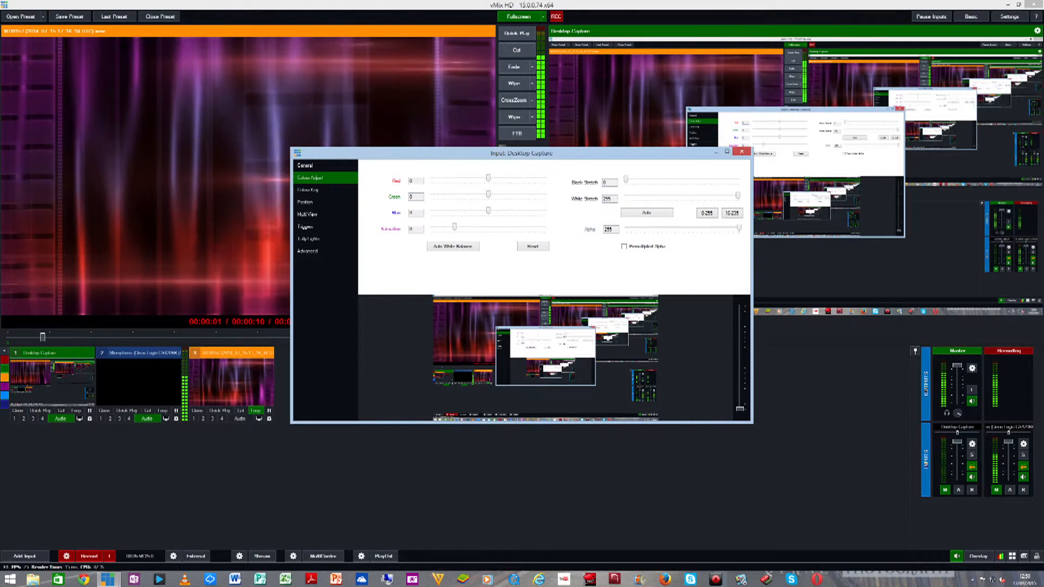
pyautogui.click(308, 190)
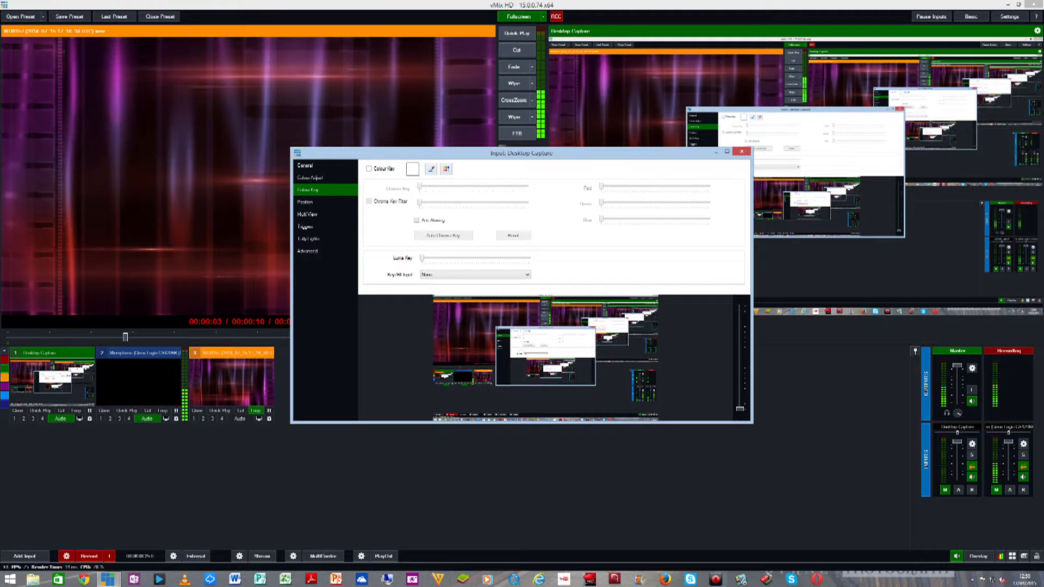
pyautogui.click(369, 169)
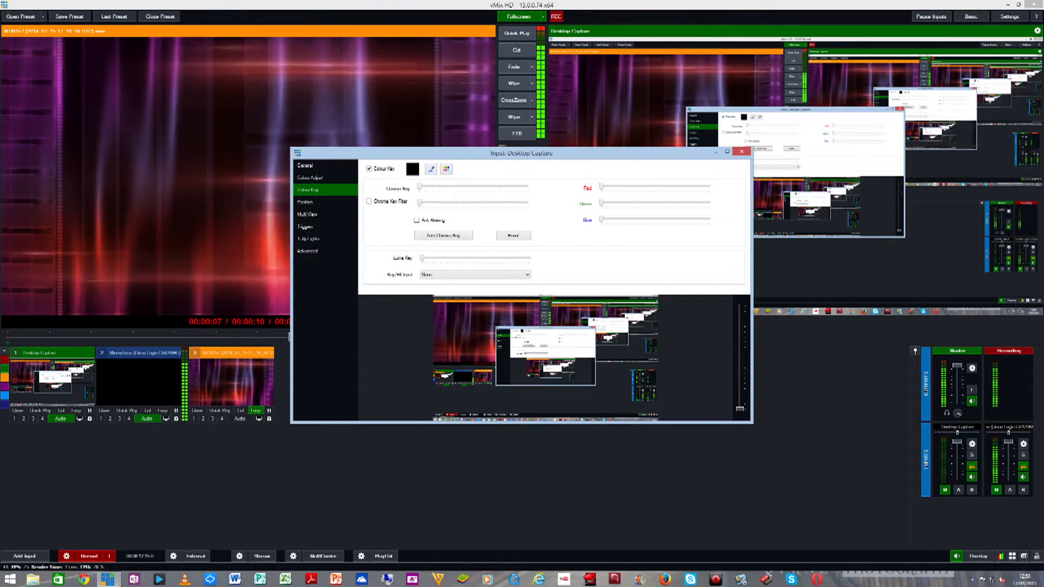
pyautogui.click(431, 169)
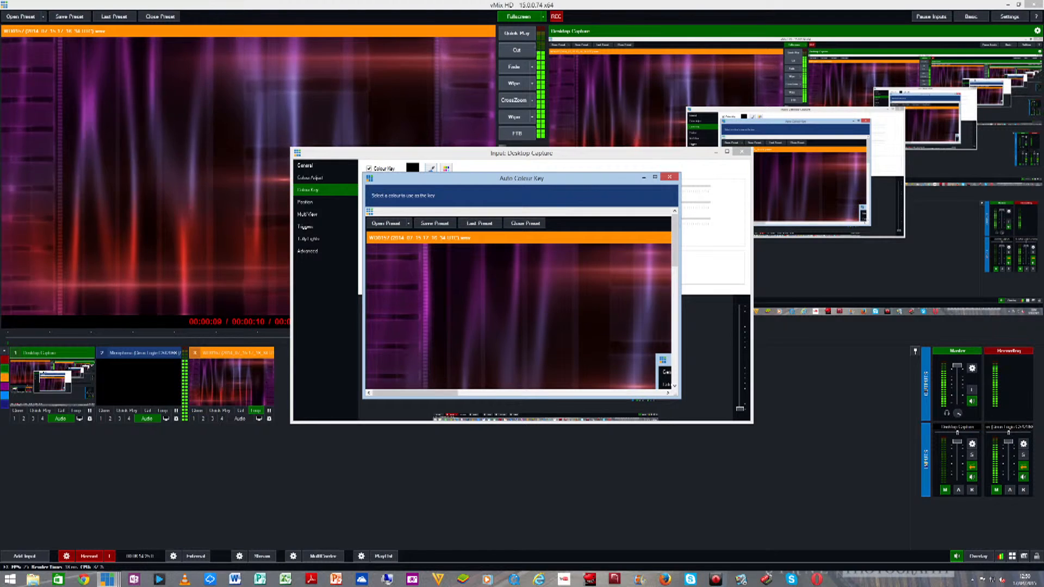
pyautogui.moveTo(415, 393); pyautogui.dragTo(524, 393)
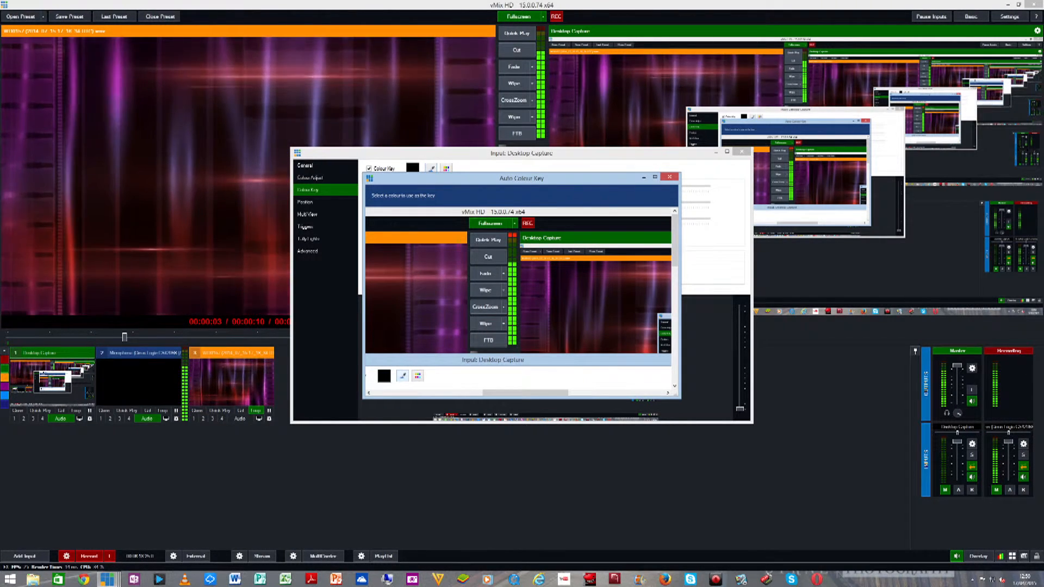
pyautogui.click(598, 238)
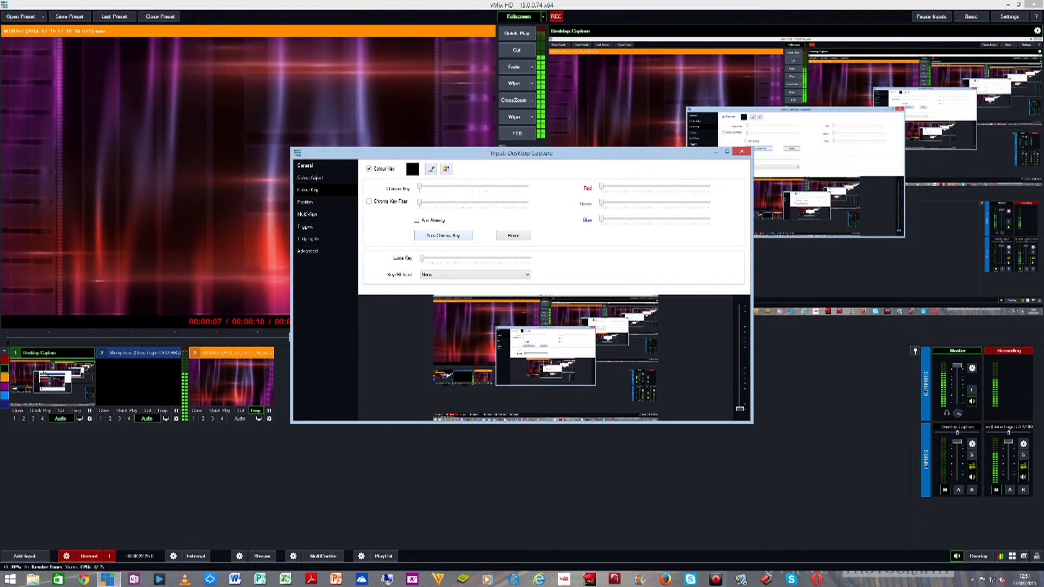
pyautogui.click(443, 235)
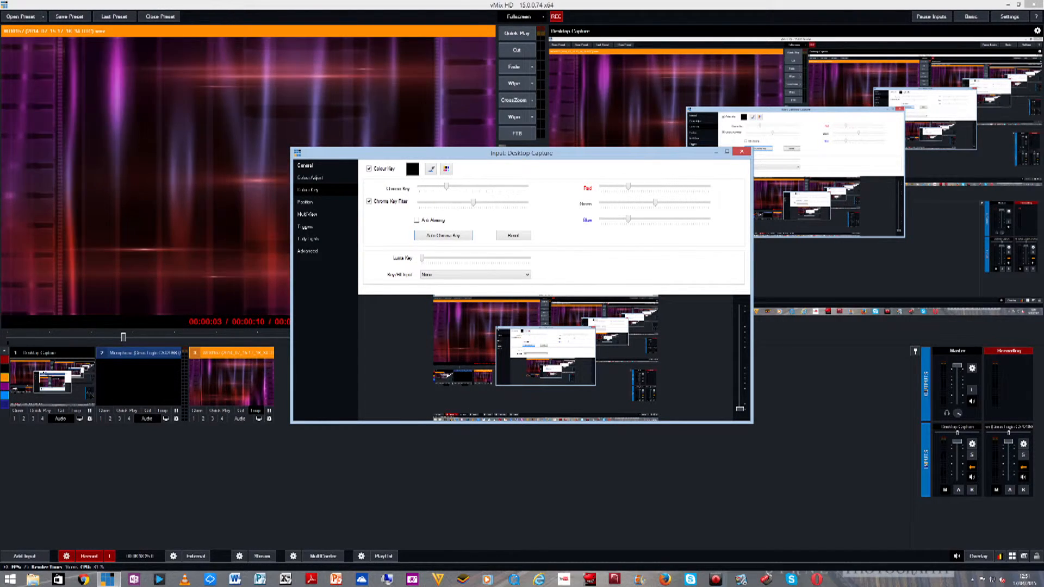
pyautogui.press('Escape')
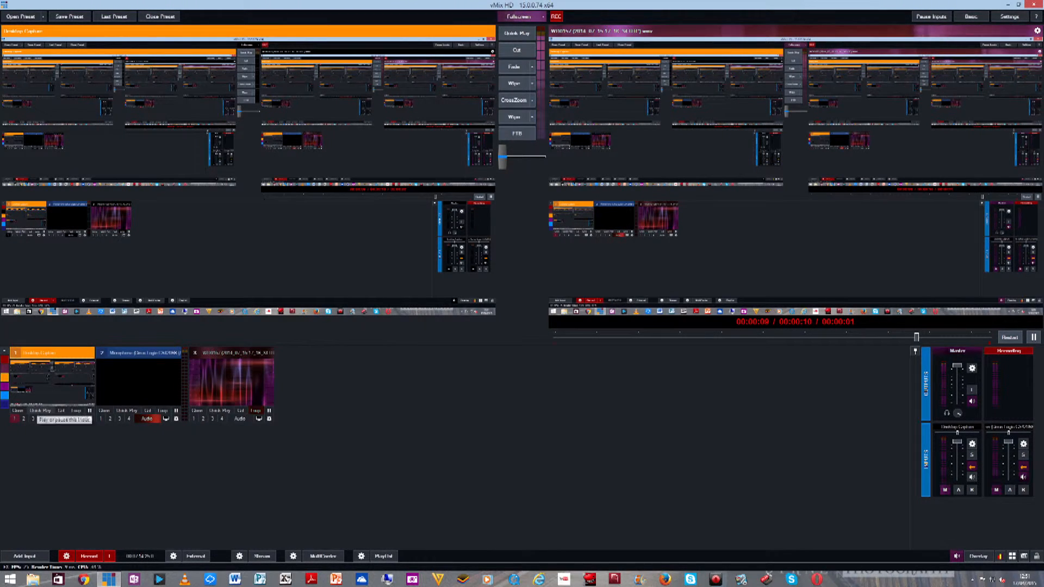
# - Return Desktop Capture to the output with overlay 1 off, and disable its colour key
pyautogui.click(39, 411)
pyautogui.click(15, 419)
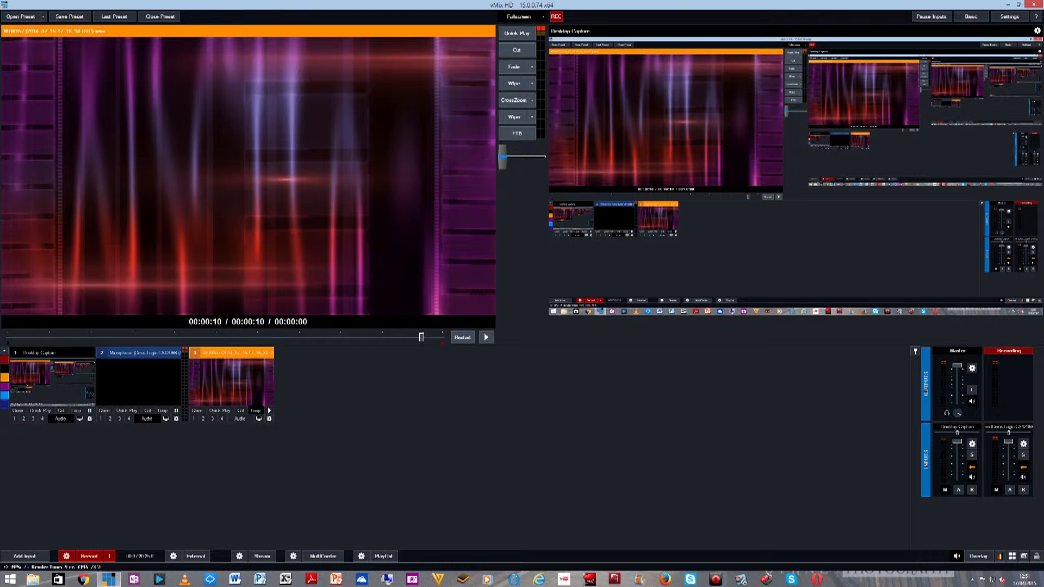
pyautogui.click(90, 418)
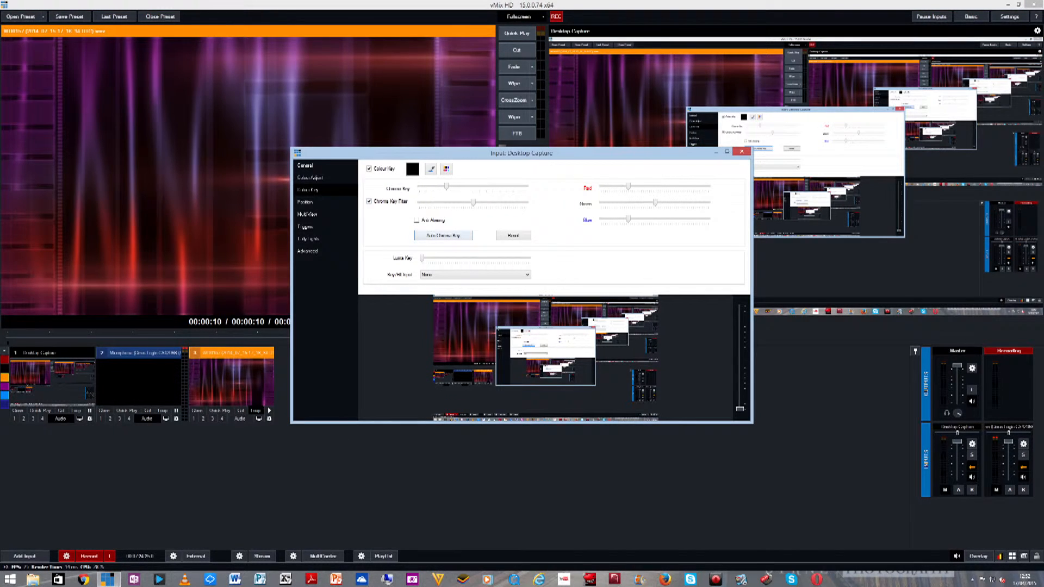
pyautogui.click(369, 169)
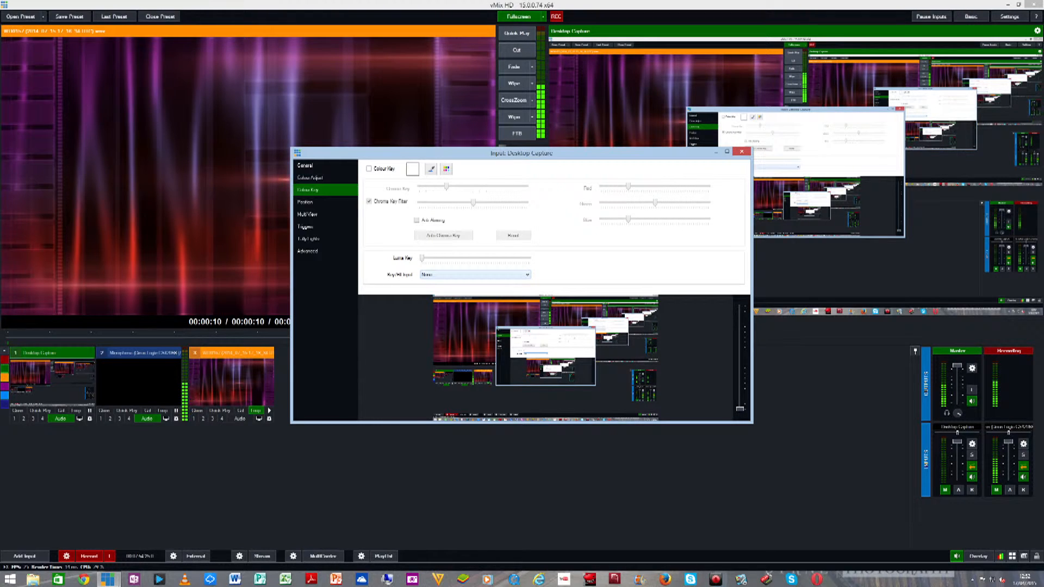
# - Review the Desktop Capture input's Key/Fill Input choices, keeping None, and inspect its Position settings
pyautogui.click(526, 274)
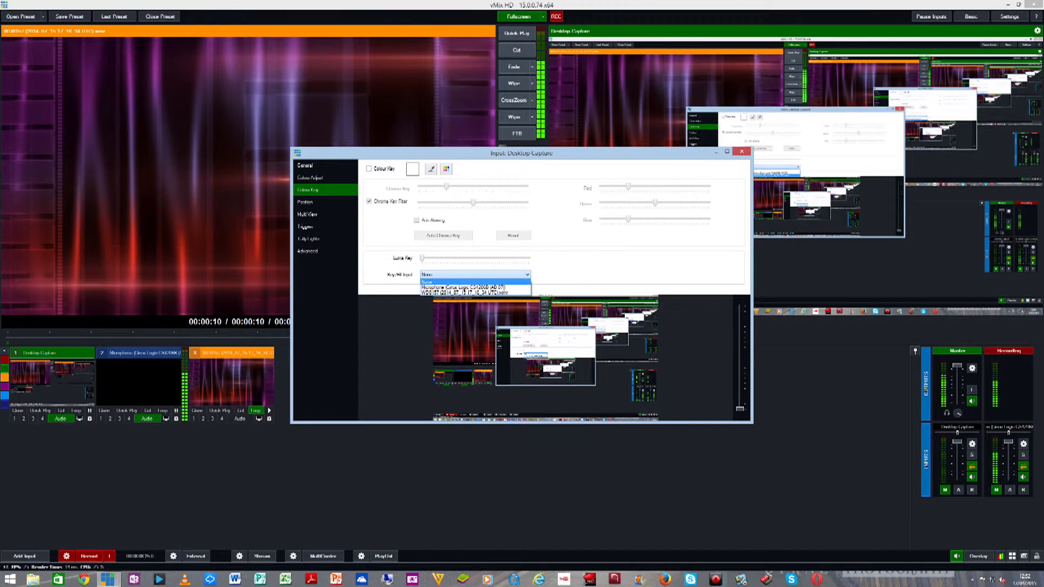
pyautogui.click(446, 282)
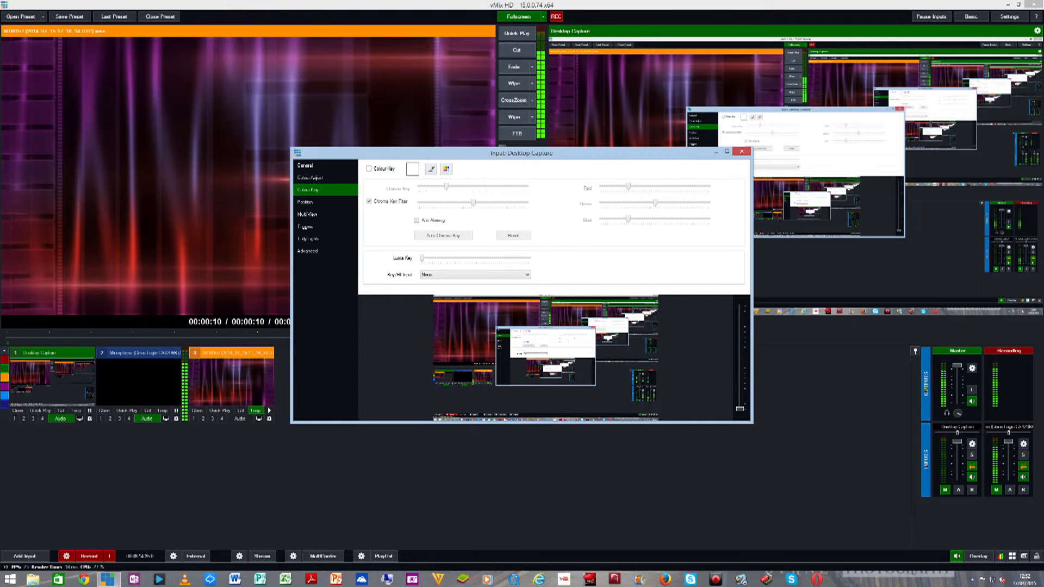
pyautogui.click(305, 203)
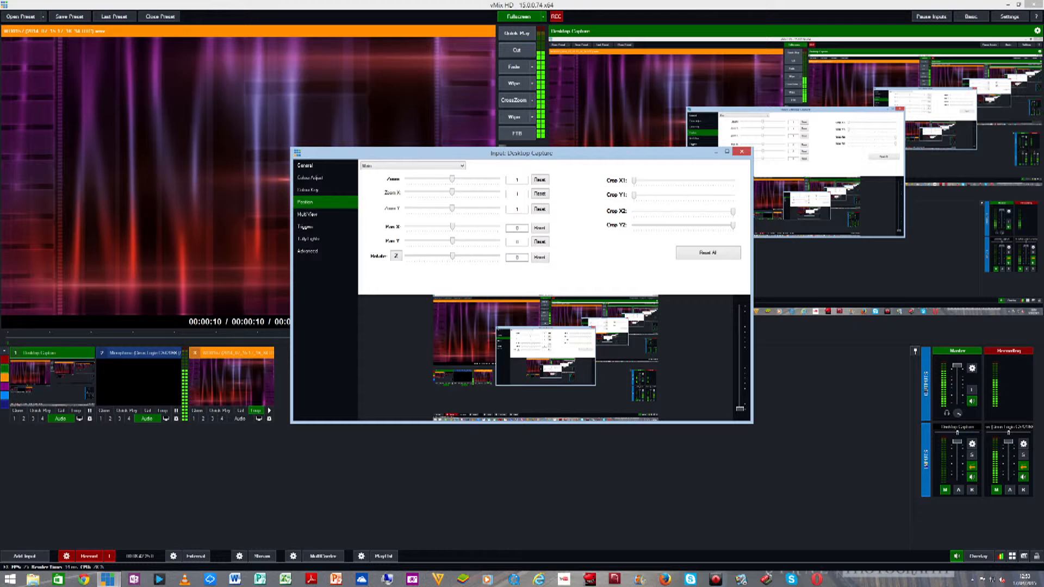
# - Assign the Cirrus Logic microphone input to MultiView layer 1 of the Desktop Capture input
pyautogui.click(308, 214)
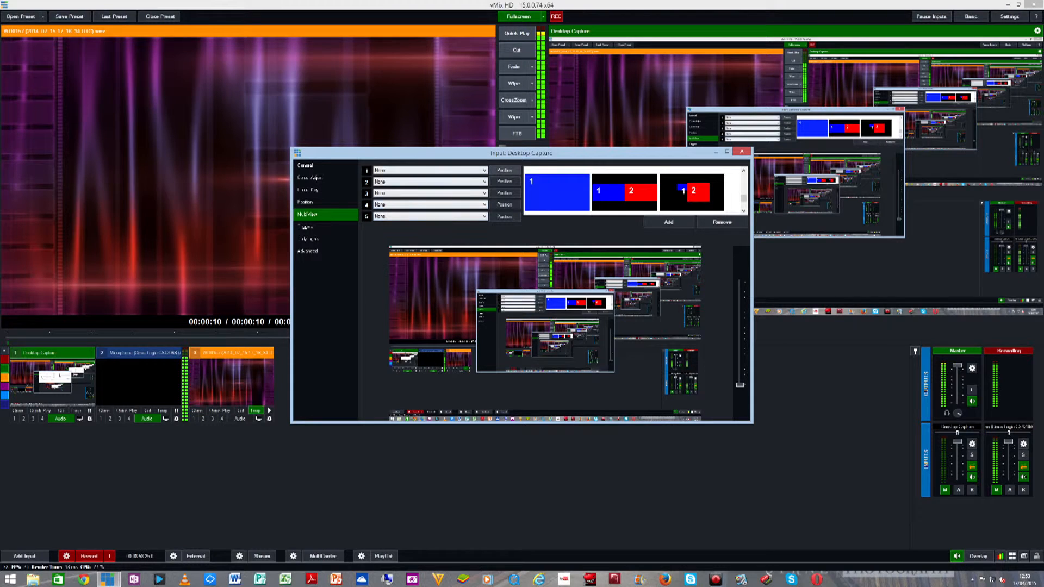
pyautogui.click(484, 170)
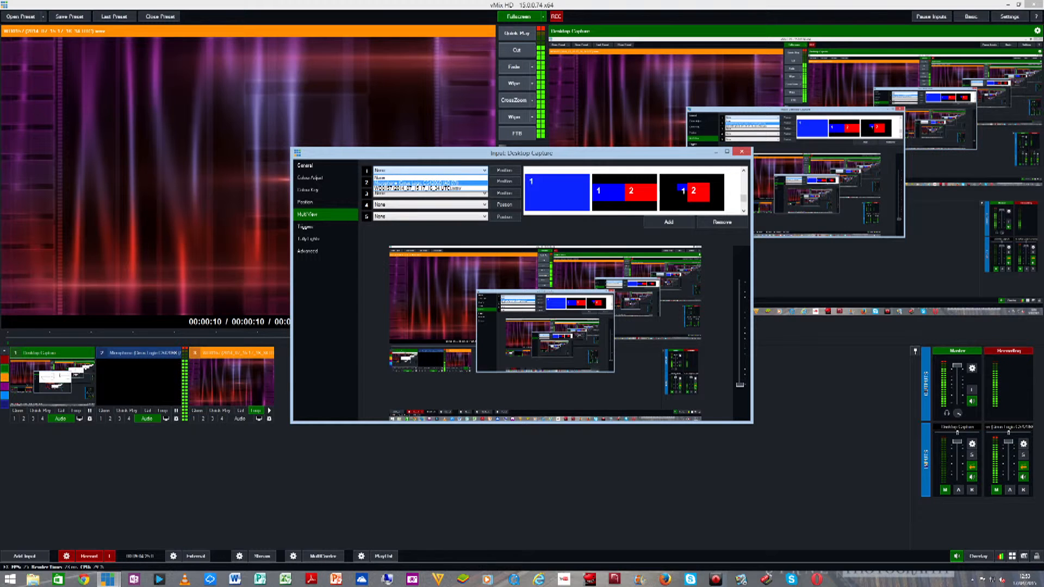
pyautogui.click(417, 184)
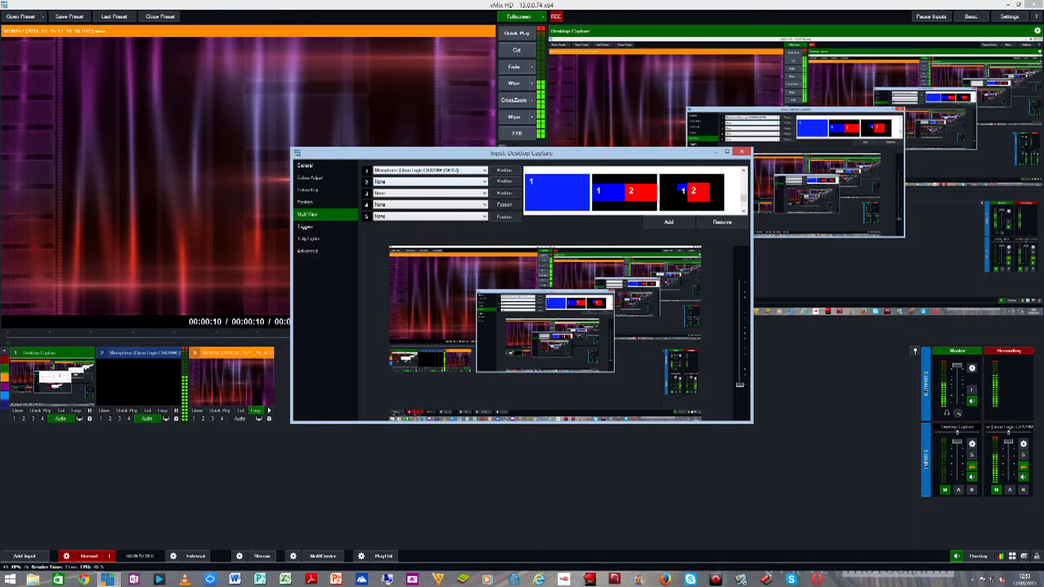
pyautogui.click(426, 171)
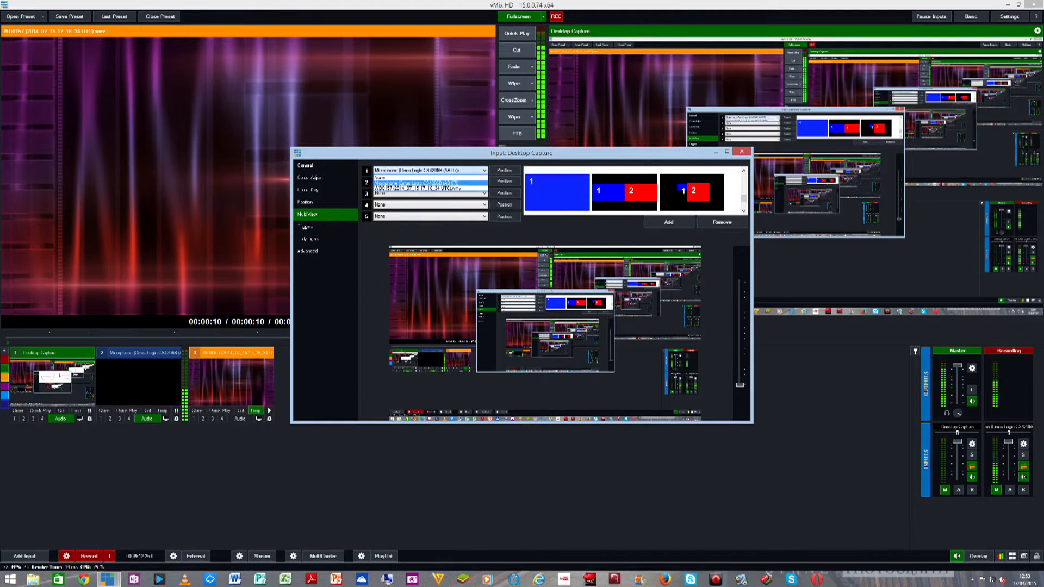
pyautogui.click(416, 177)
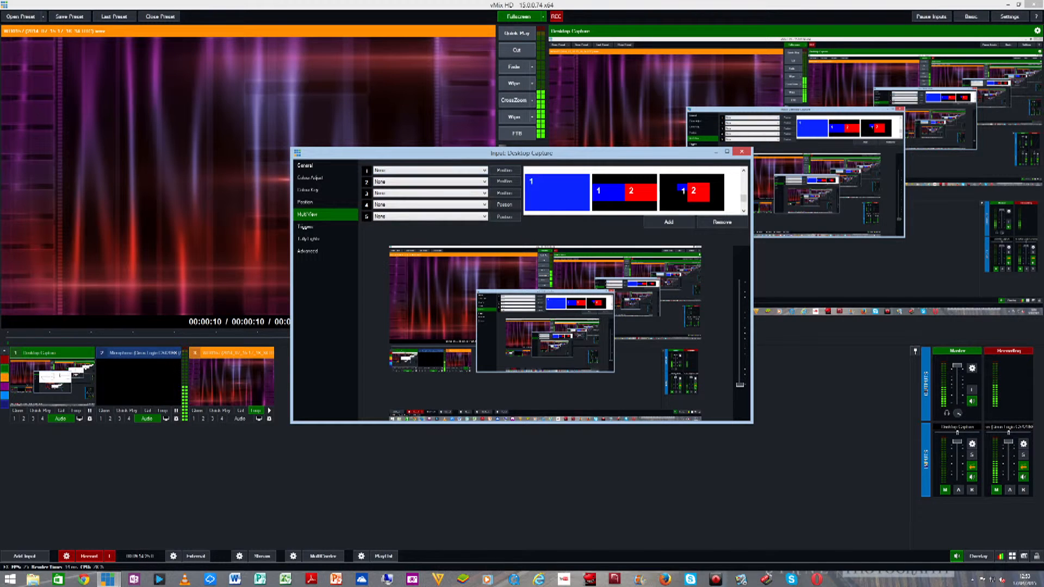
pyautogui.click(427, 170)
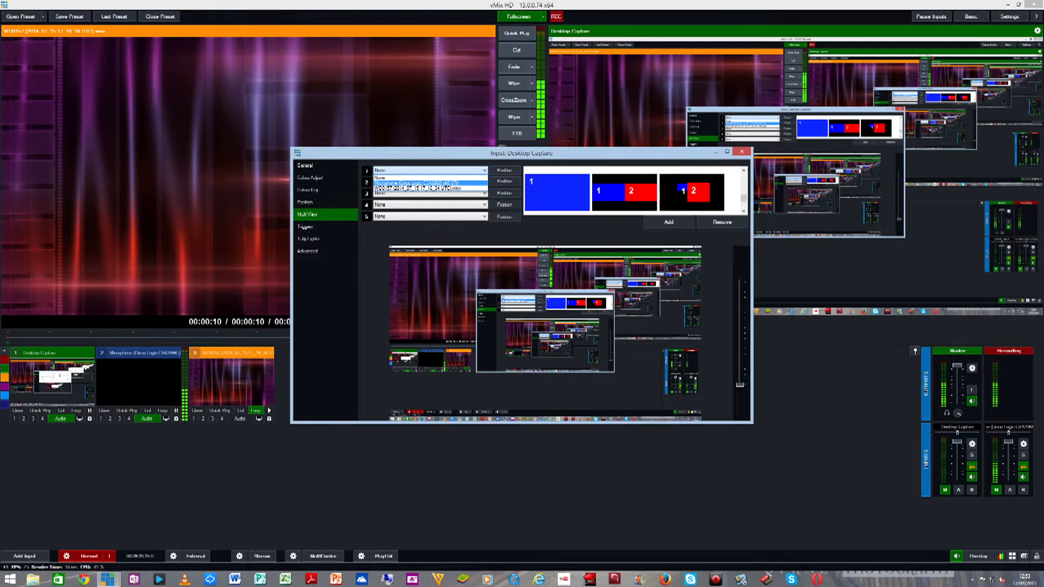
pyautogui.click(418, 184)
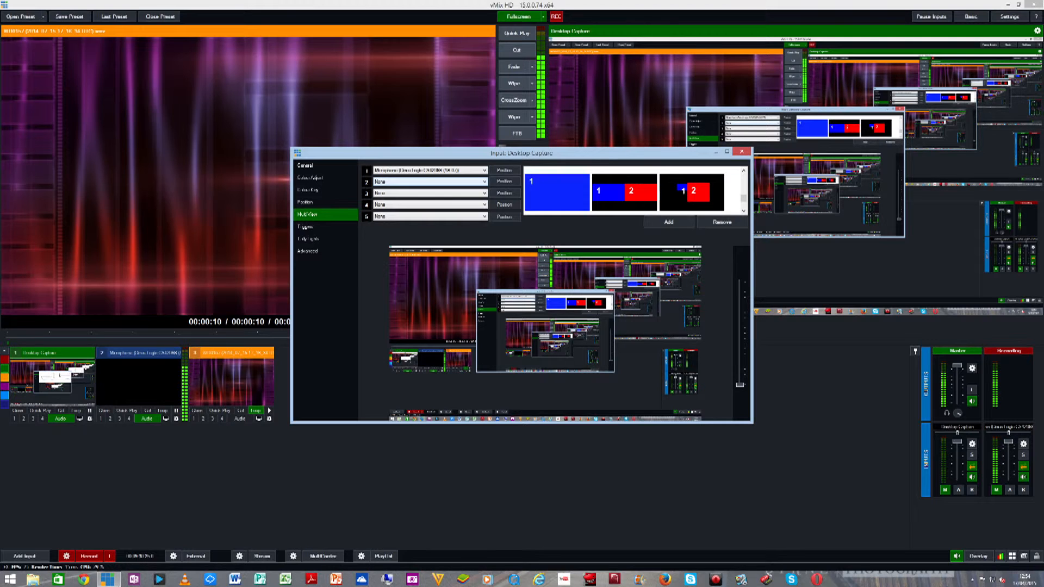
# - Try the looping video on MultiView layer 2 of Desktop Capture with adjusted pan and rotation, and browse the MultiView layout presets
pyautogui.click(484, 182)
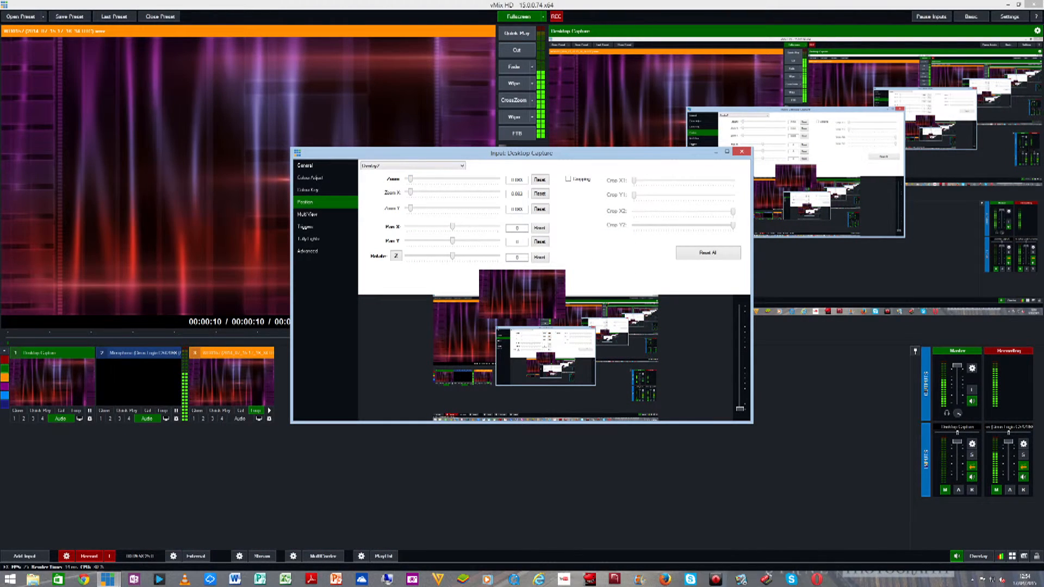
pyautogui.moveTo(453, 226)
pyautogui.mouseDown()
pyautogui.moveTo(438, 226)
pyautogui.moveTo(470, 227)
pyautogui.moveTo(429, 241)
pyautogui.moveTo(473, 241)
pyautogui.moveTo(445, 241)
pyautogui.mouseUp()
pyautogui.moveTo(447, 241)
pyautogui.mouseDown()
pyautogui.moveTo(449, 255)
pyautogui.moveTo(438, 256)
pyautogui.moveTo(452, 256)
pyautogui.mouseUp()
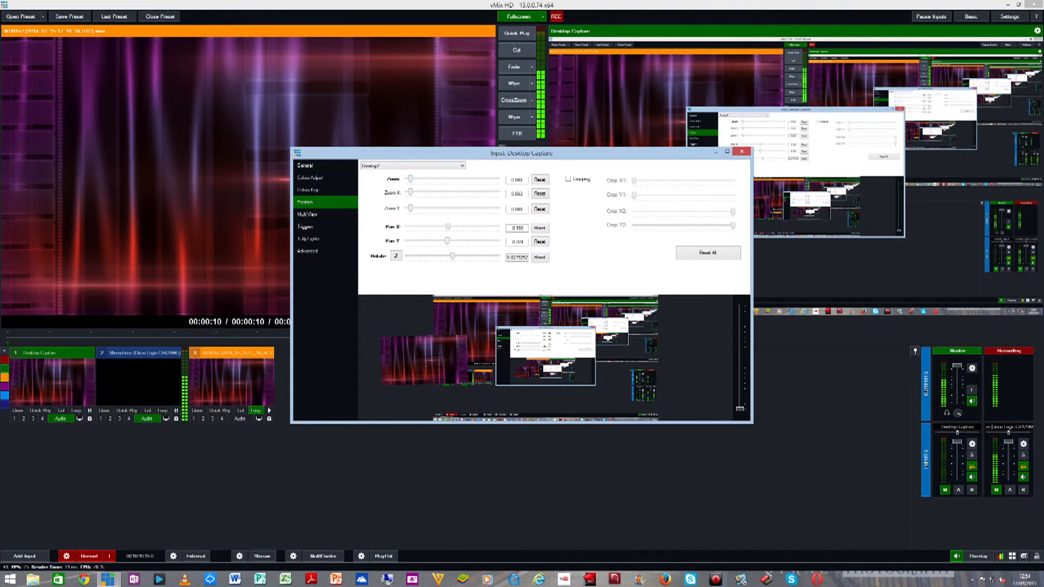
pyautogui.moveTo(411, 179); pyautogui.dragTo(411, 179)
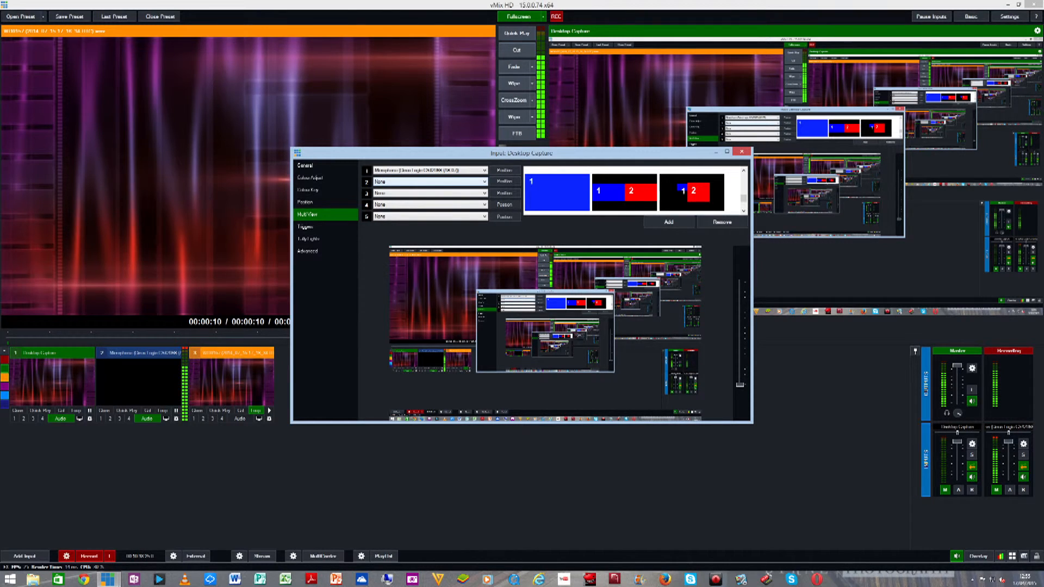
pyautogui.moveTo(743, 198); pyautogui.dragTo(743, 176)
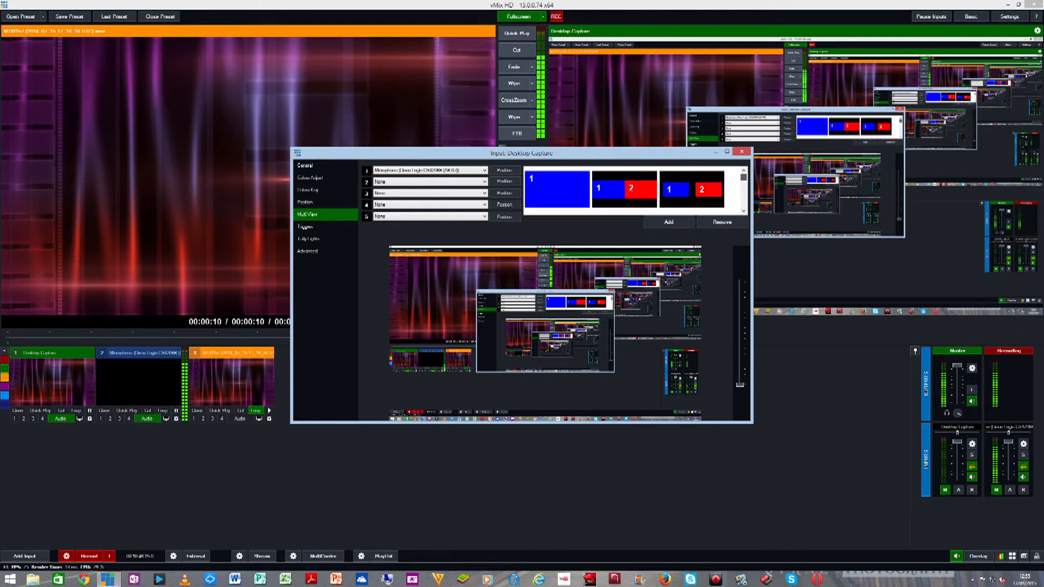
pyautogui.moveTo(743, 178); pyautogui.dragTo(743, 204)
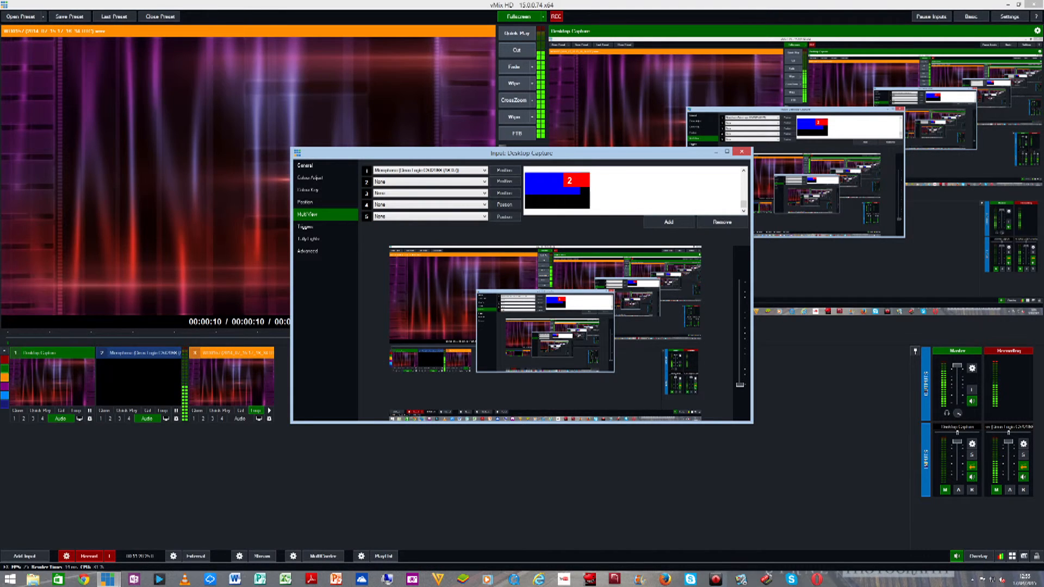
# - Add an OnCompletion trigger to the Desktop Capture input with function Fade, input Preview, duration 500 and delay 0
pyautogui.click(306, 226)
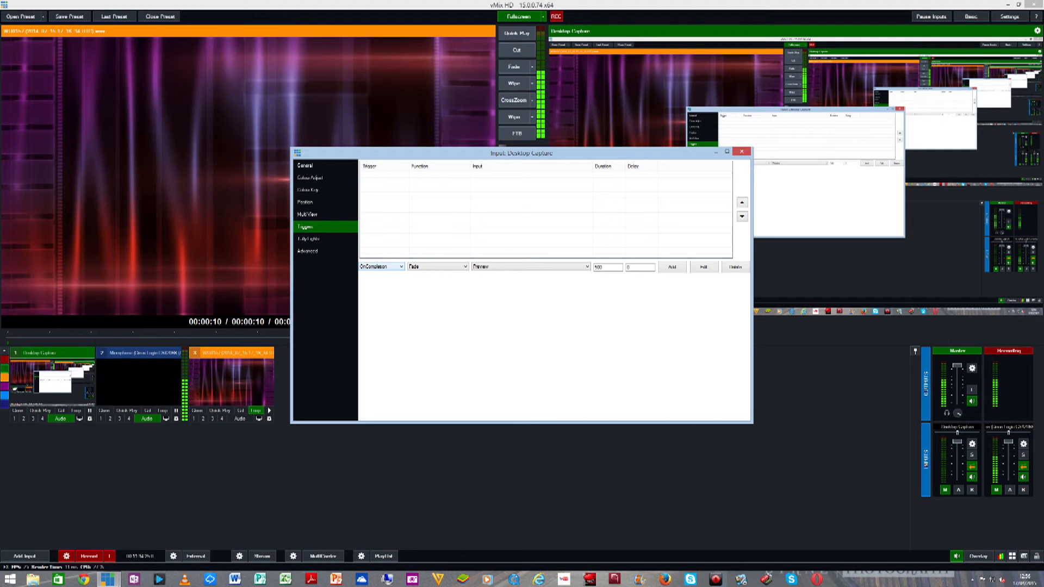
pyautogui.click(401, 267)
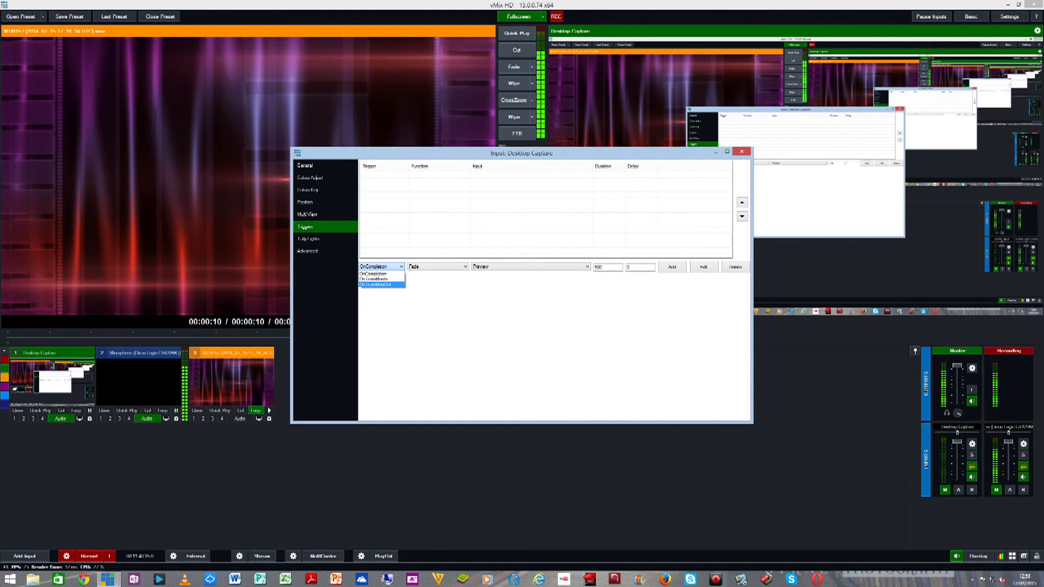
pyautogui.click(382, 274)
pyautogui.click(462, 267)
pyautogui.click(462, 267)
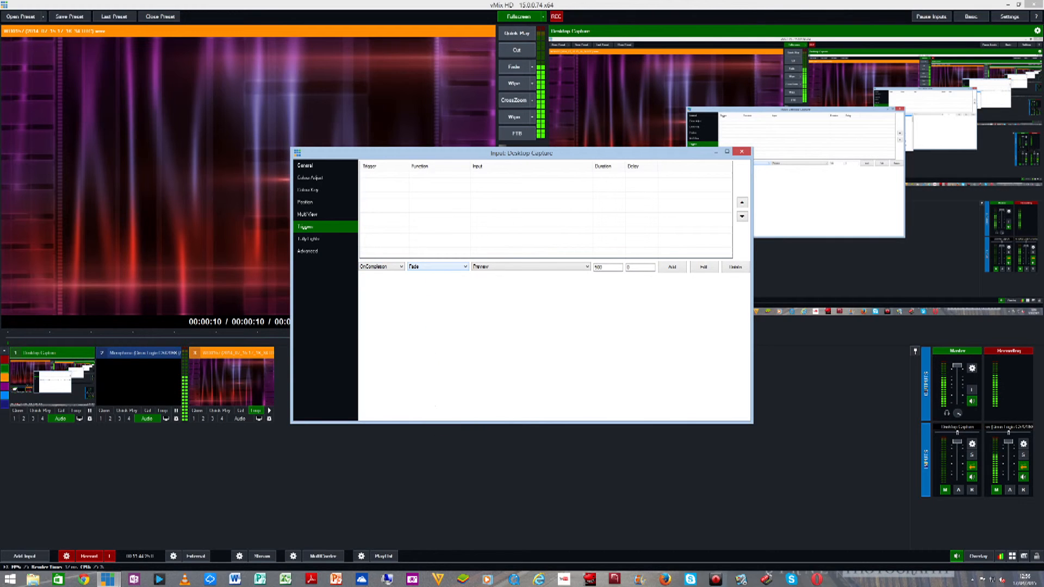
pyautogui.click(586, 266)
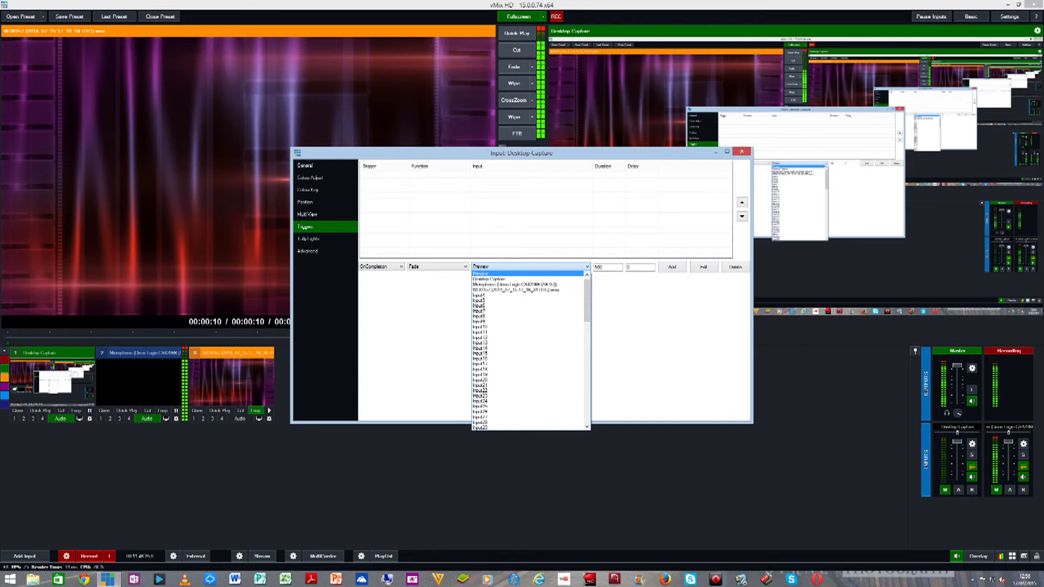
pyautogui.click(630, 327)
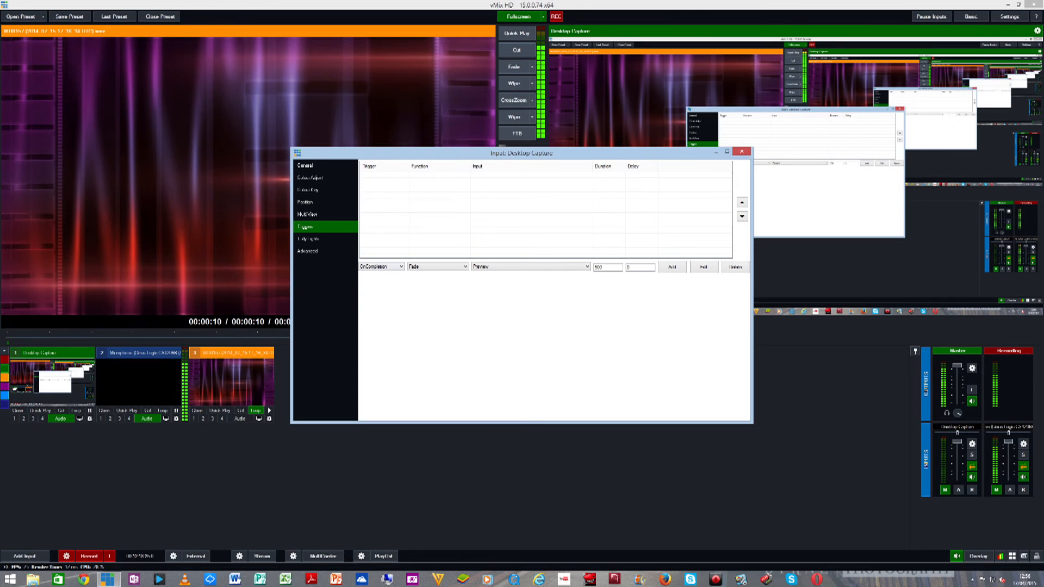
pyautogui.click(672, 266)
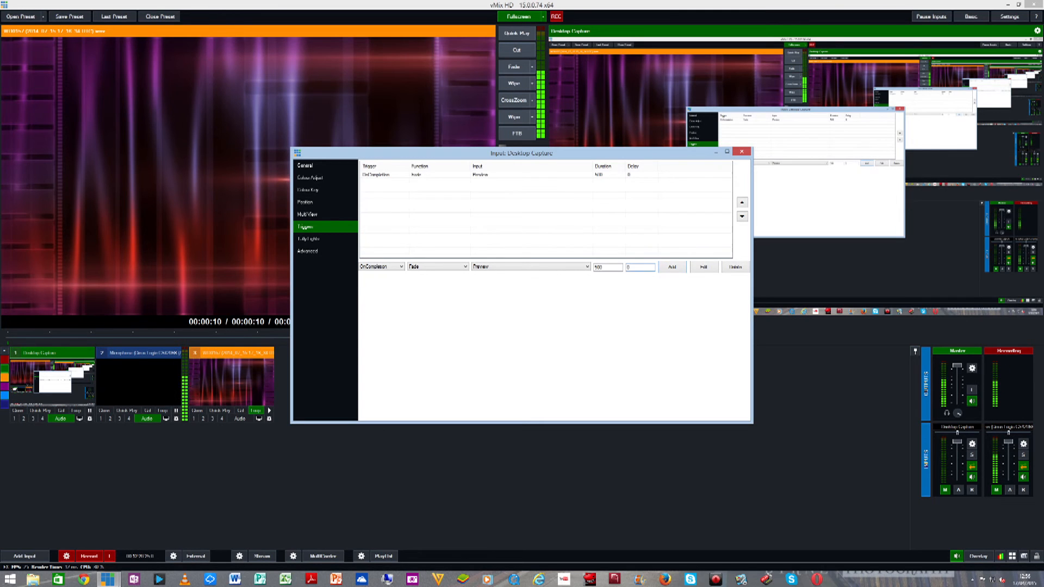
# - Check the available trigger events and delete the OnCompletion Fade trigger from the Desktop Capture input
pyautogui.click(380, 267)
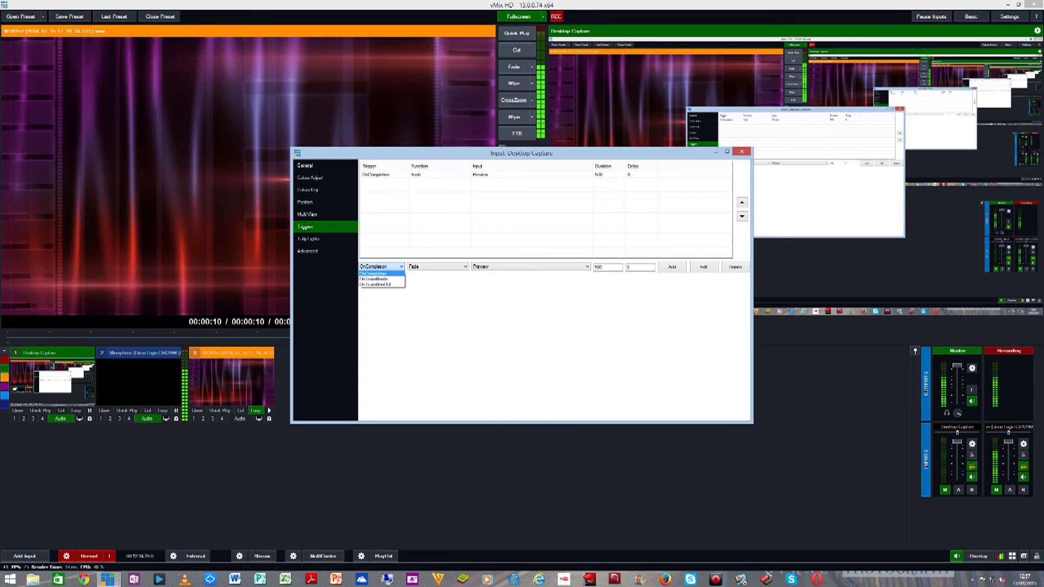
pyautogui.click(381, 267)
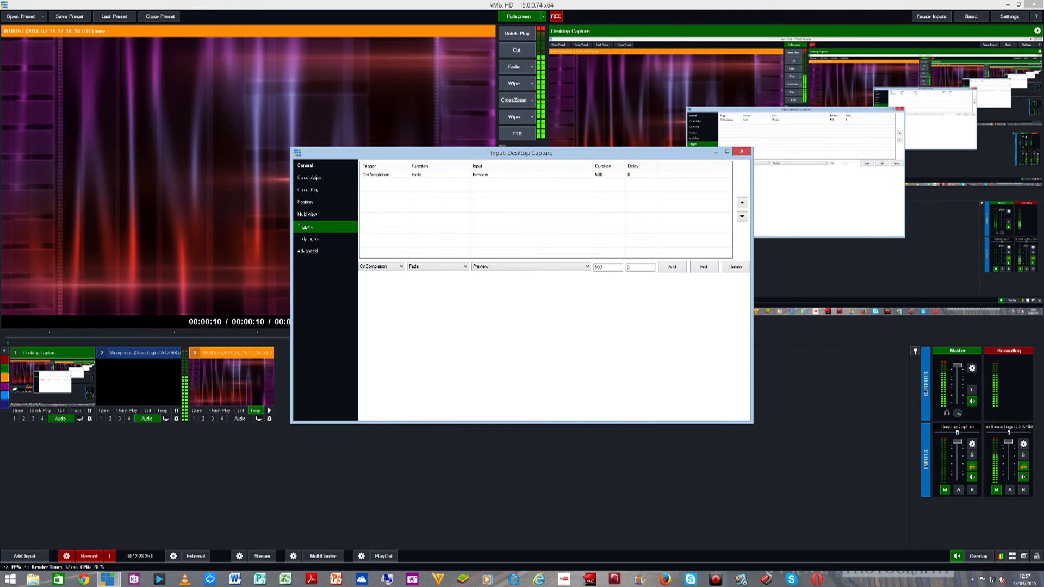
pyautogui.click(481, 174)
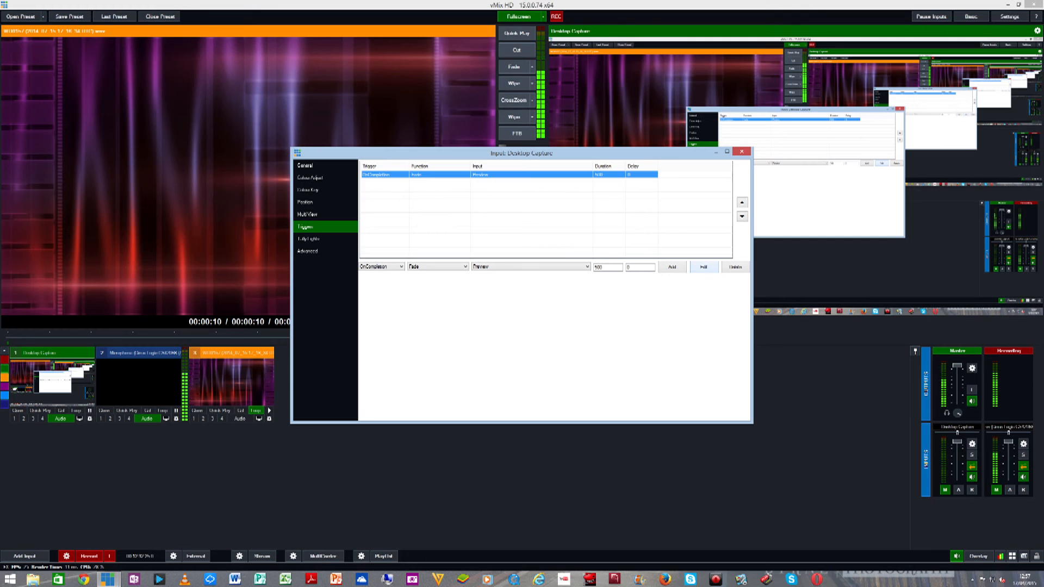
pyautogui.click(735, 267)
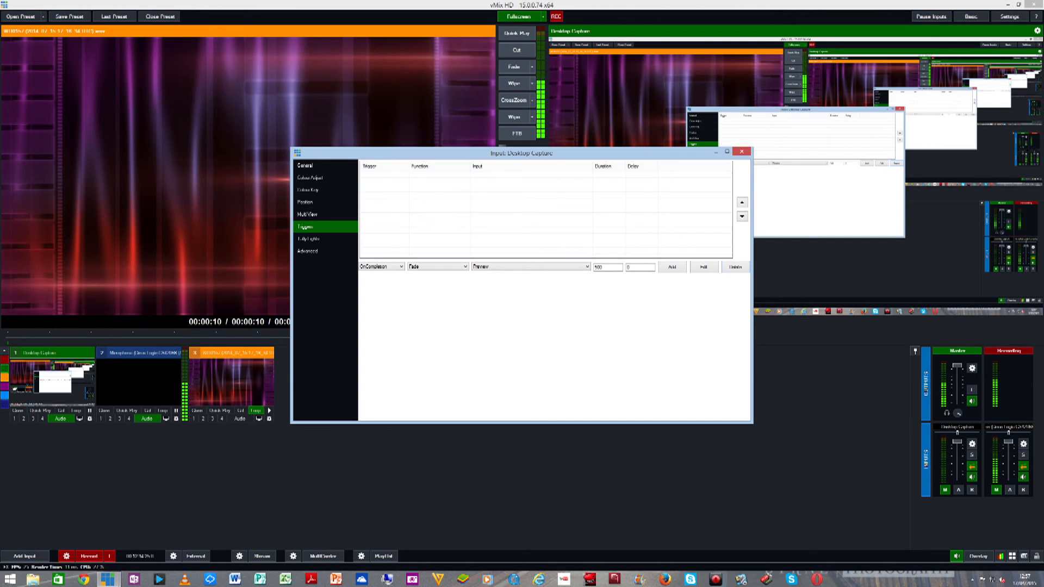
# - Review the Desktop Capture input's Tally Lights, Advanced and General settings, and close its settings window
pyautogui.click(309, 239)
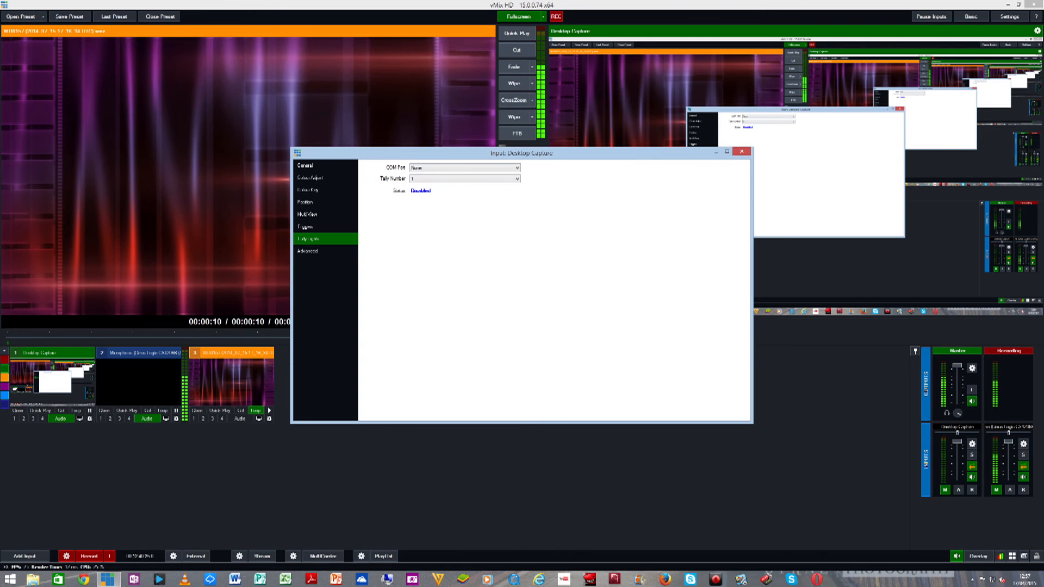
pyautogui.click(307, 251)
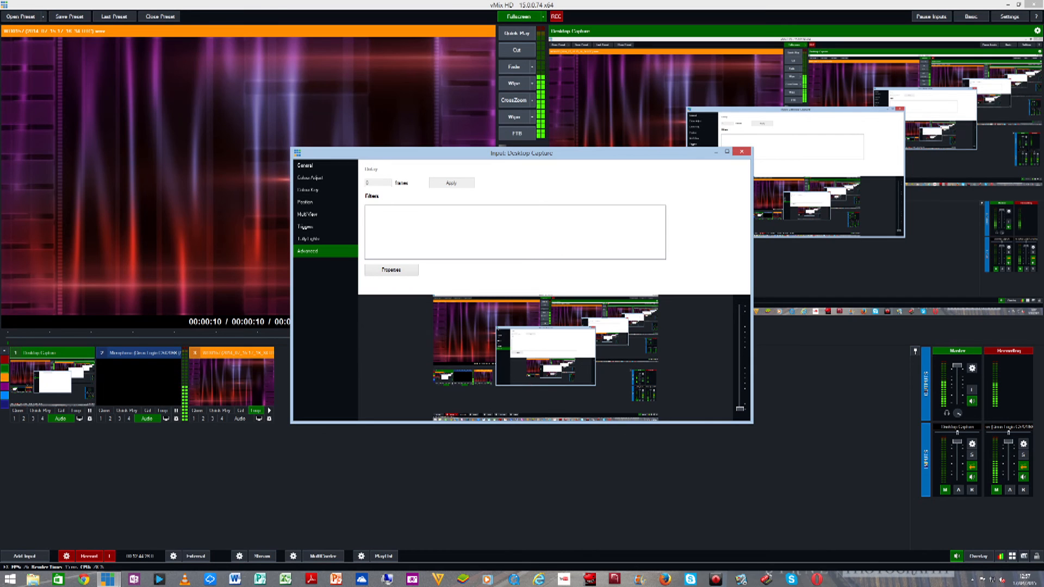
pyautogui.click(306, 166)
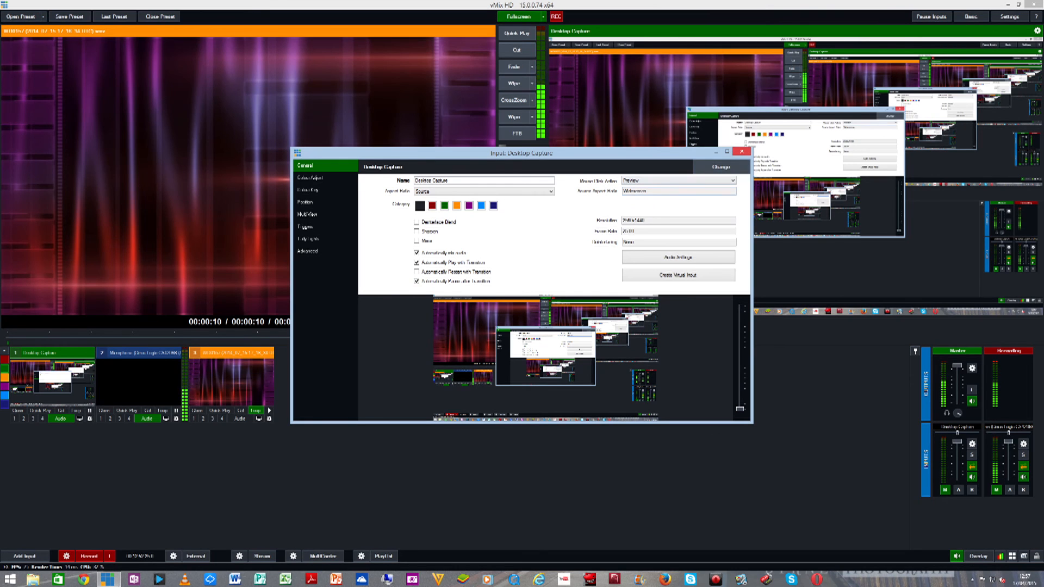
pyautogui.click(742, 152)
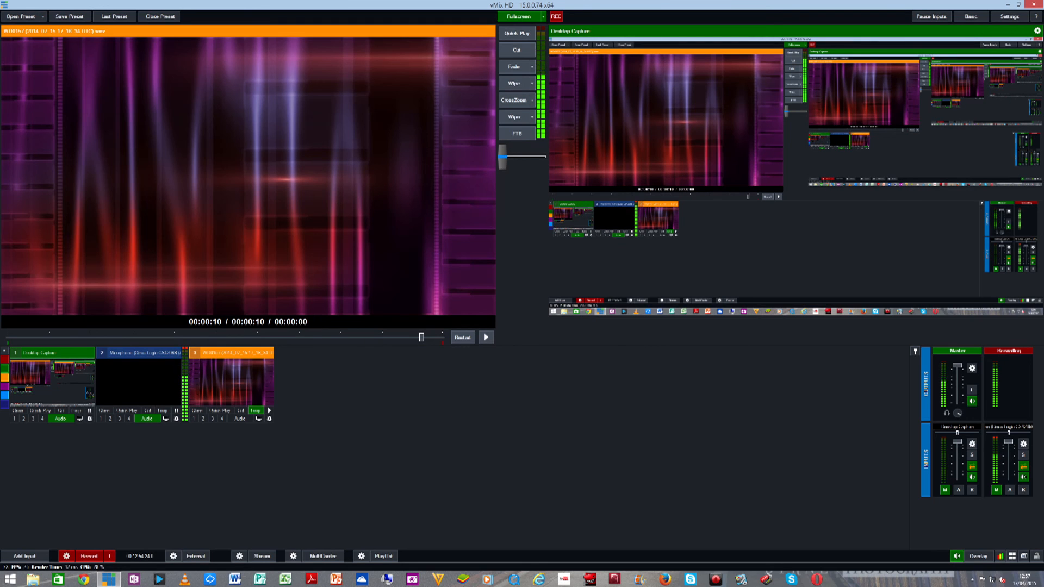